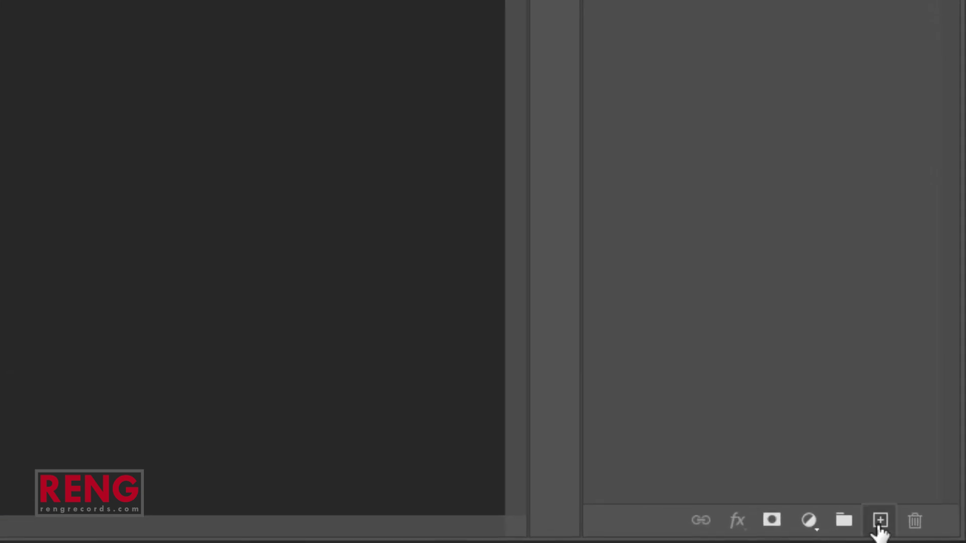
# Step: Add an empty Layer 1 and ready a 29 px Hard Round brush
pyautogui.click(880, 521)
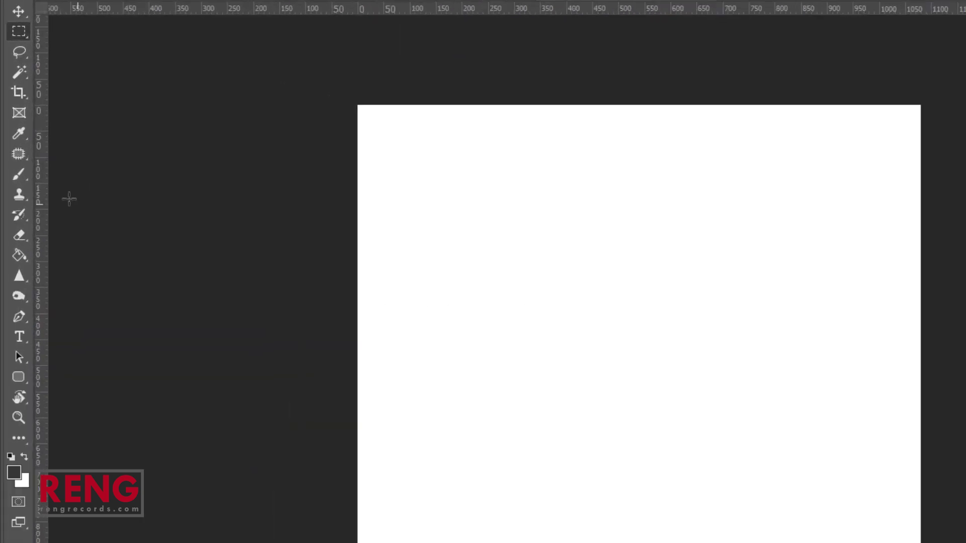
pyautogui.click(13, 157)
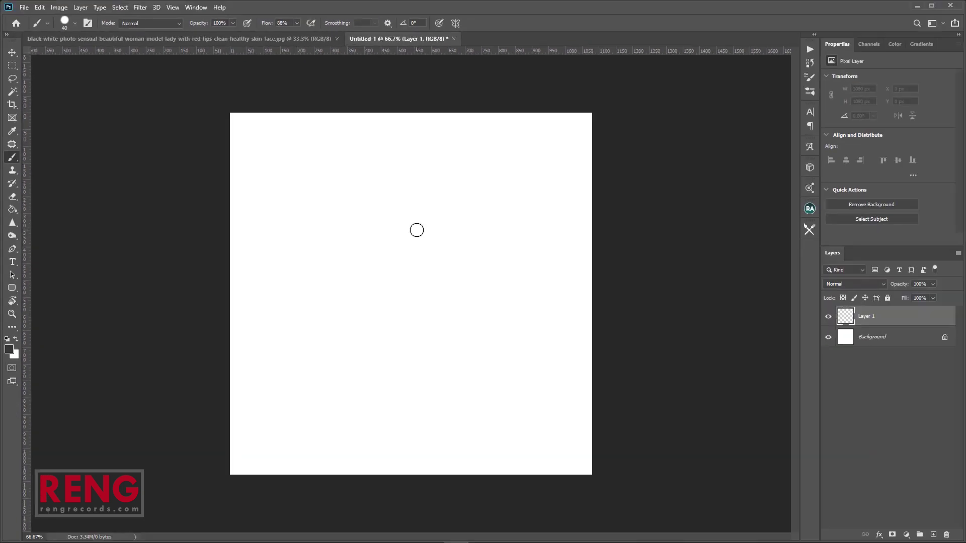
pyautogui.rightClick(417, 230)
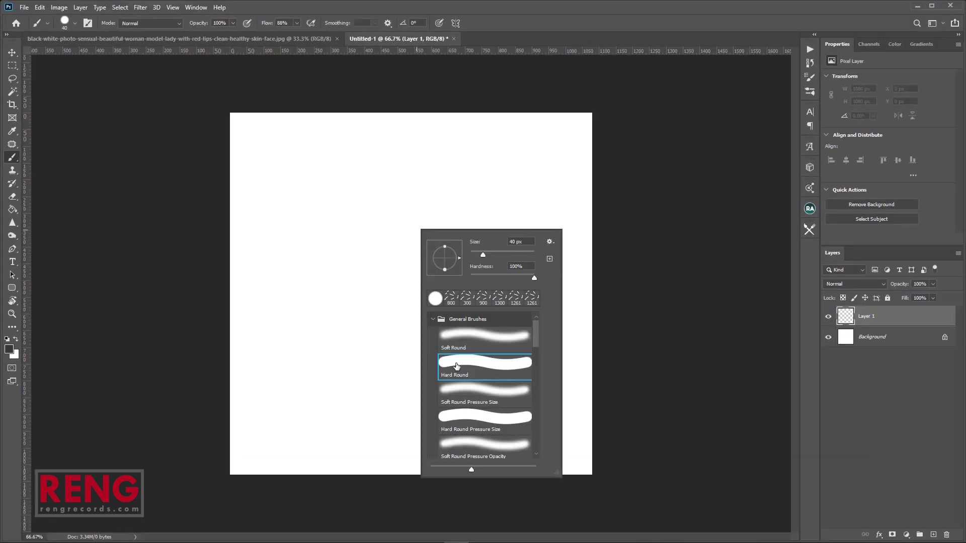
pyautogui.moveTo(490, 252); pyautogui.dragTo(480, 253)
pyautogui.press('Return')
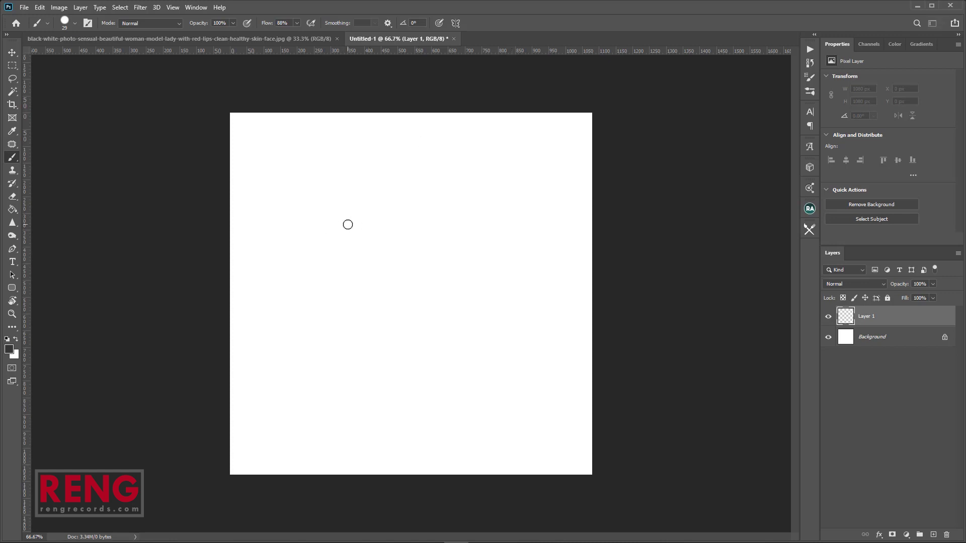
# Step: Brush a closed zigzag outline of straight strokes across the middle of Layer 1
pyautogui.keyDown('shift'); pyautogui.click(399, 186); pyautogui.keyUp('shift')
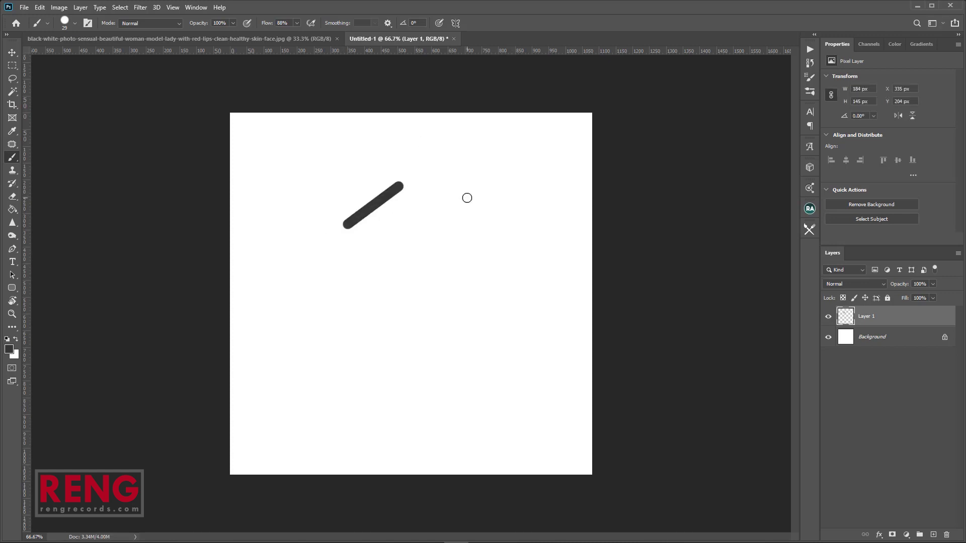
pyautogui.keyDown('shift'); pyautogui.click(472, 197); pyautogui.keyUp('shift')
pyautogui.keyDown('shift'); pyautogui.click(479, 252); pyautogui.keyUp('shift')
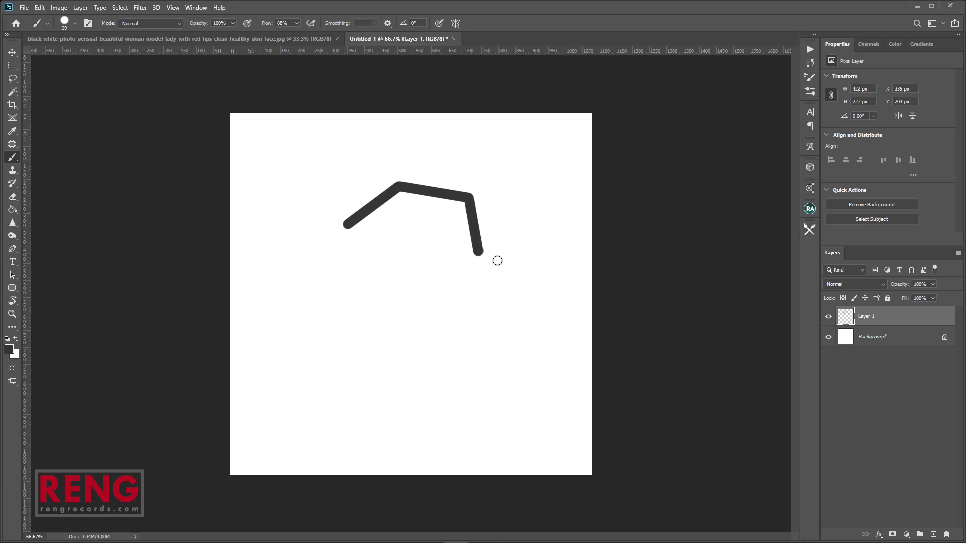
pyautogui.keyDown('shift'); pyautogui.click(543, 279); pyautogui.keyUp('shift')
pyautogui.keyDown('shift'); pyautogui.click(538, 341); pyautogui.keyUp('shift')
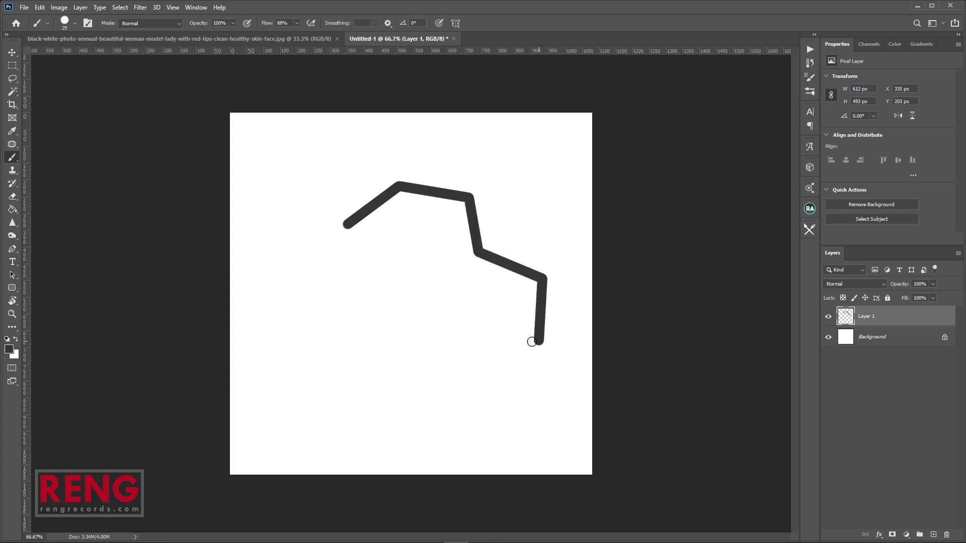
pyautogui.keyDown('shift'); pyautogui.click(478, 339); pyautogui.keyUp('shift')
pyautogui.keyDown('shift'); pyautogui.click(452, 388); pyautogui.keyUp('shift')
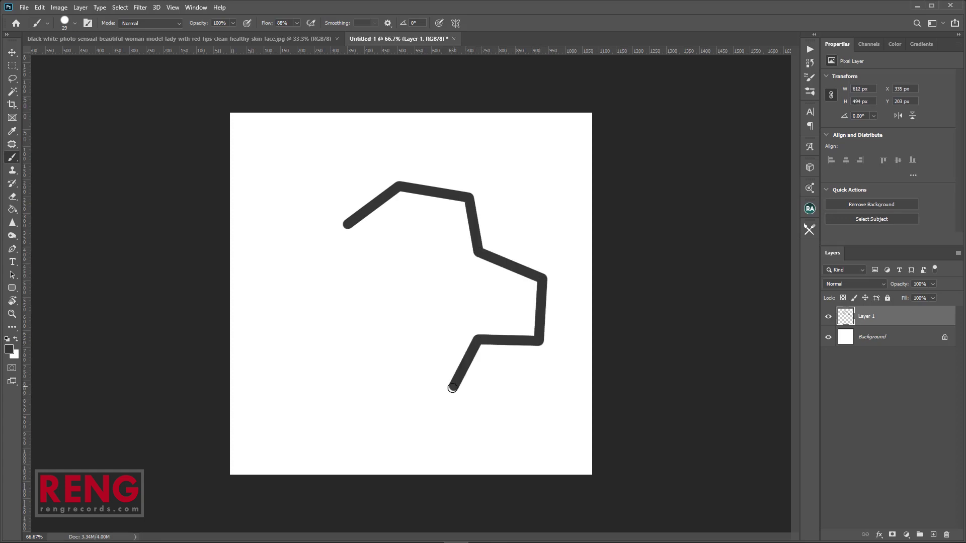
pyautogui.keyDown('shift'); pyautogui.click(301, 408); pyautogui.keyUp('shift')
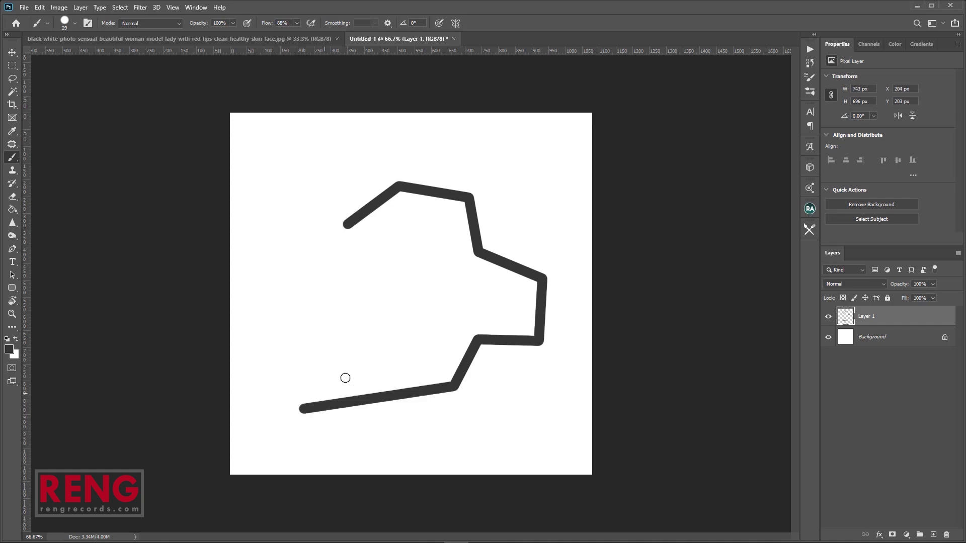
pyautogui.keyDown('shift'); pyautogui.click(380, 339); pyautogui.keyUp('shift')
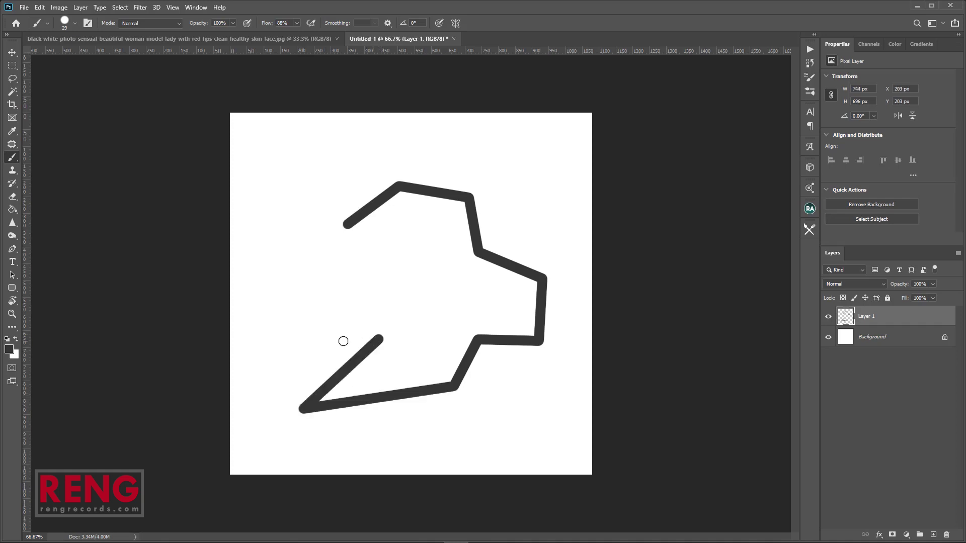
pyautogui.keyDown('shift'); pyautogui.click(284, 323); pyautogui.keyUp('shift')
pyautogui.keyDown('shift'); pyautogui.click(363, 254); pyautogui.keyUp('shift')
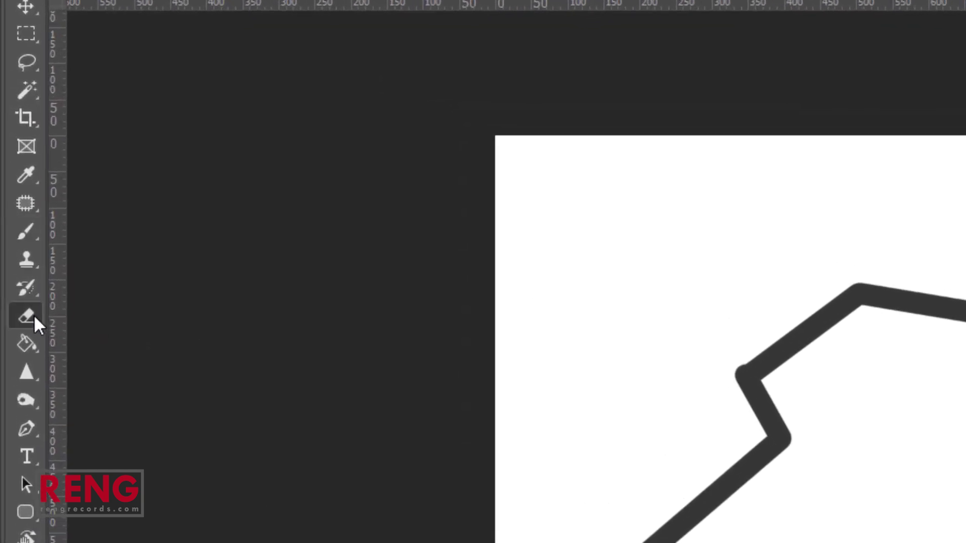
# Step: With the Eraser, cut gaps in the top-left and right-side parts of the outline
pyautogui.rightClick(17, 198)
pyautogui.click(75, 318)
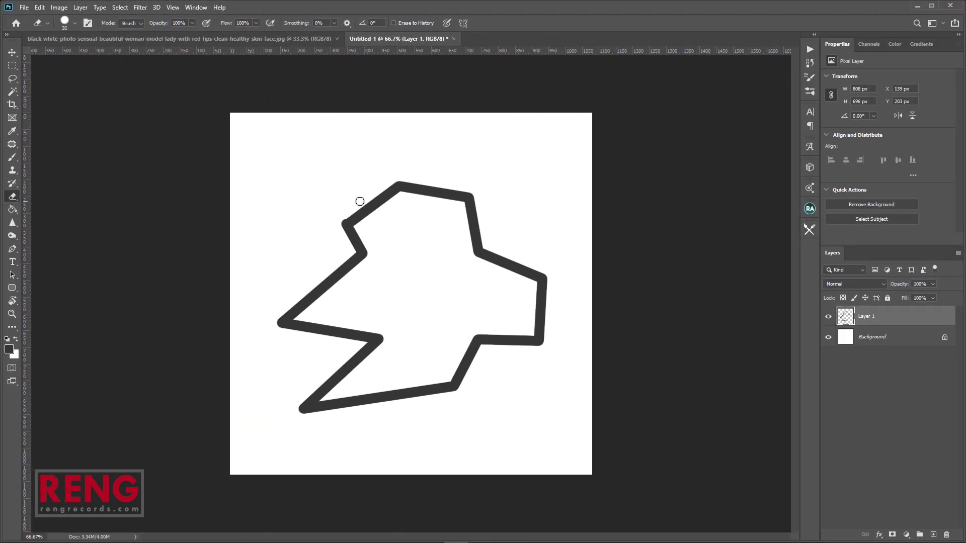
pyautogui.press(']')
pyautogui.press(']')
pyautogui.press(']')
pyautogui.moveTo(360, 183); pyautogui.dragTo(358, 176)
pyautogui.press('[')
pyautogui.press('[')
pyautogui.moveTo(474, 248)
pyautogui.mouseDown()
pyautogui.moveTo(498, 267)
pyautogui.moveTo(510, 336)
pyautogui.mouseUp()
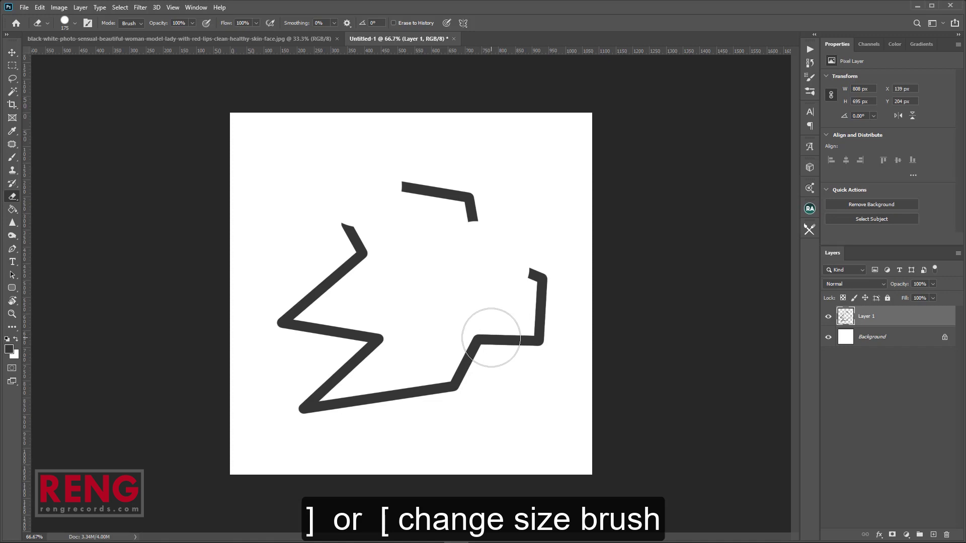
pyautogui.click(491, 337)
pyautogui.moveTo(525, 255); pyautogui.dragTo(459, 360)
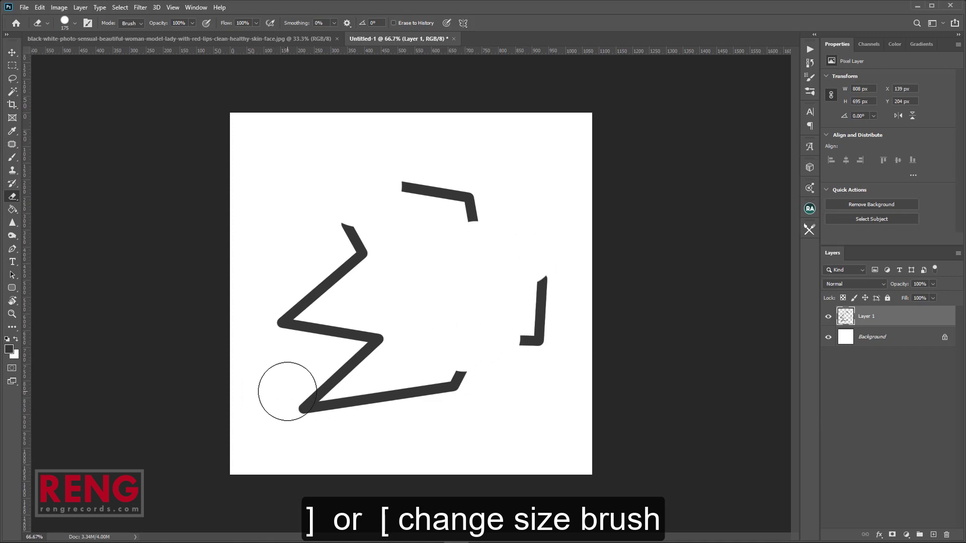
# Step: Break the lower-left corner and trim the diagonal and bottom stroke tips into six fragments
pyautogui.moveTo(293, 390); pyautogui.dragTo(346, 368)
pyautogui.press('[')
pyautogui.moveTo(279, 315); pyautogui.dragTo(306, 296)
pyautogui.hotkey('ctrl', 'z')
pyautogui.click(296, 297)
pyautogui.click(310, 403)
pyautogui.press('b')
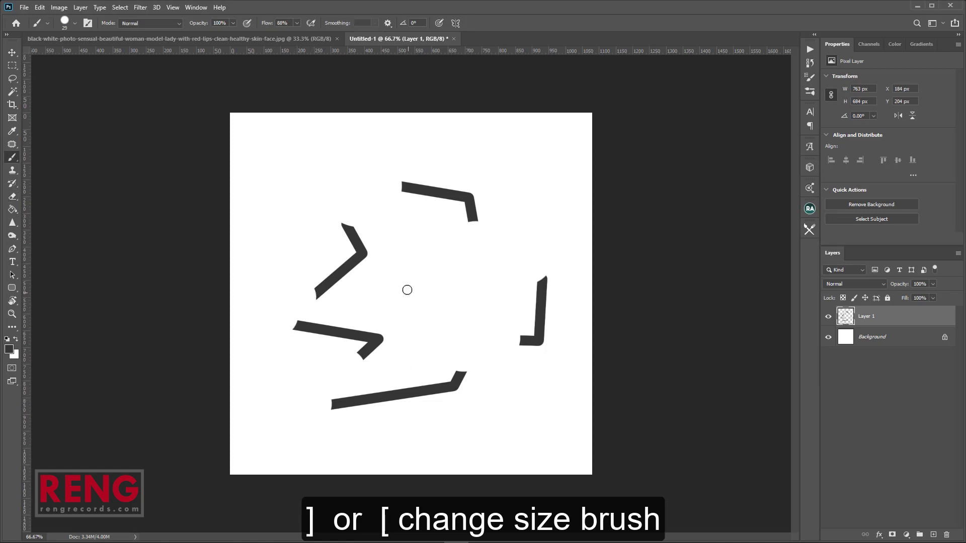
# Step: Paint a short diagonal stroke in the centre and load Layer 1's pixels as a selection
pyautogui.keyDown('shift'); pyautogui.click(473, 309); pyautogui.keyUp('shift')
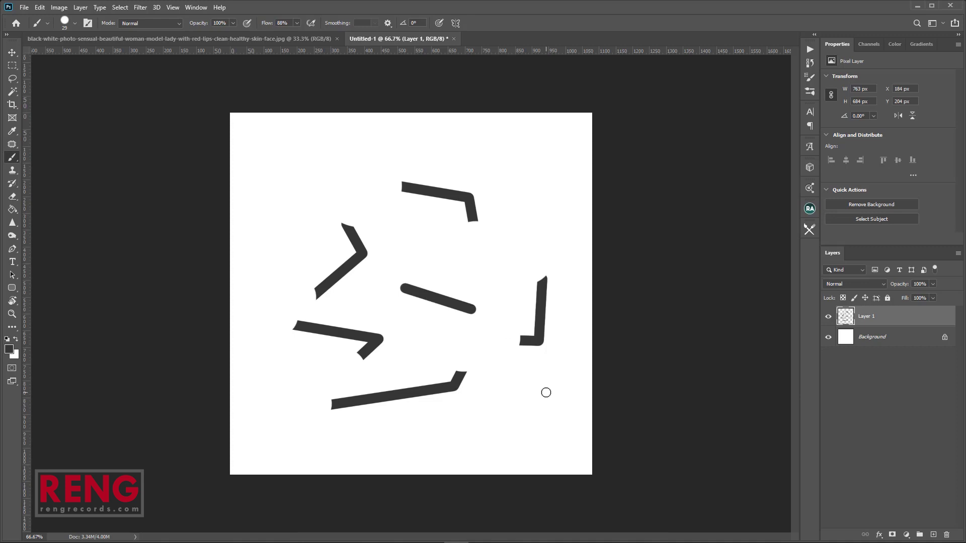
pyautogui.keyDown('ctrl'); pyautogui.click(848, 320); pyautogui.keyUp('ctrl')
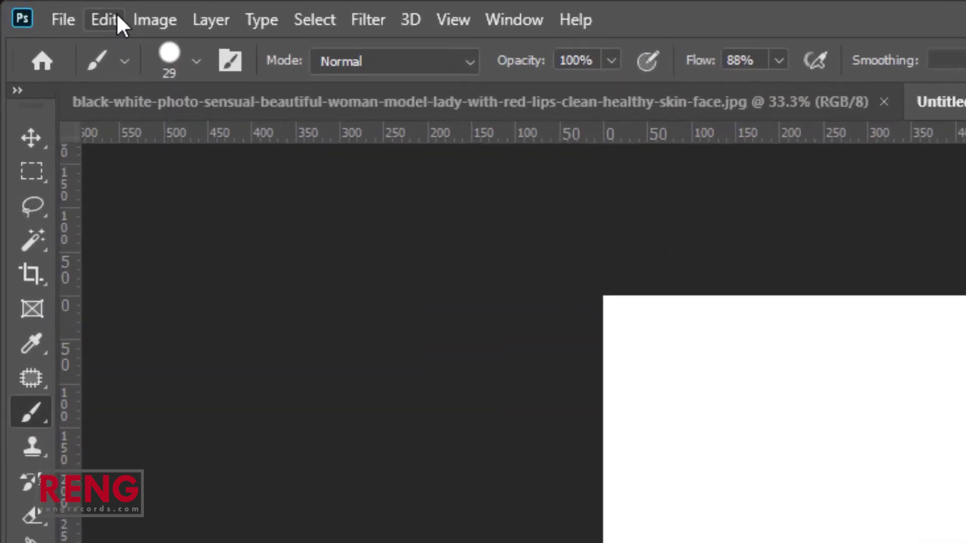
pyautogui.click(39, 7)
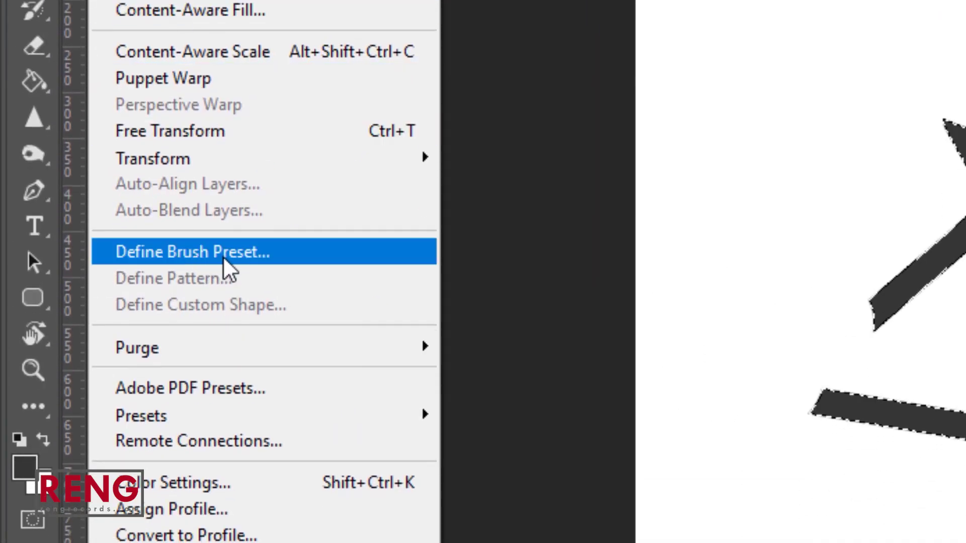
# Step: Define the fragment drawing as a brush preset named 'art'
pyautogui.click(225, 264)
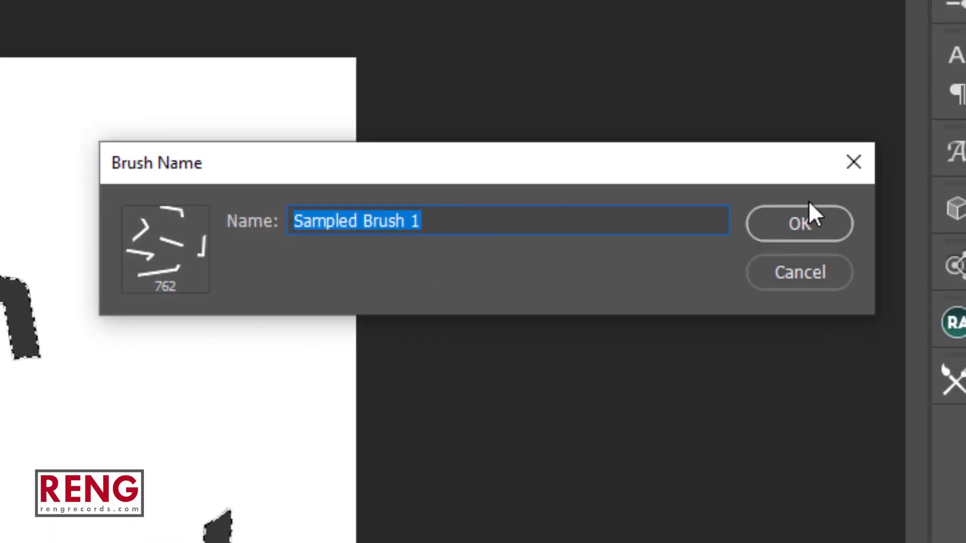
pyautogui.write('a')
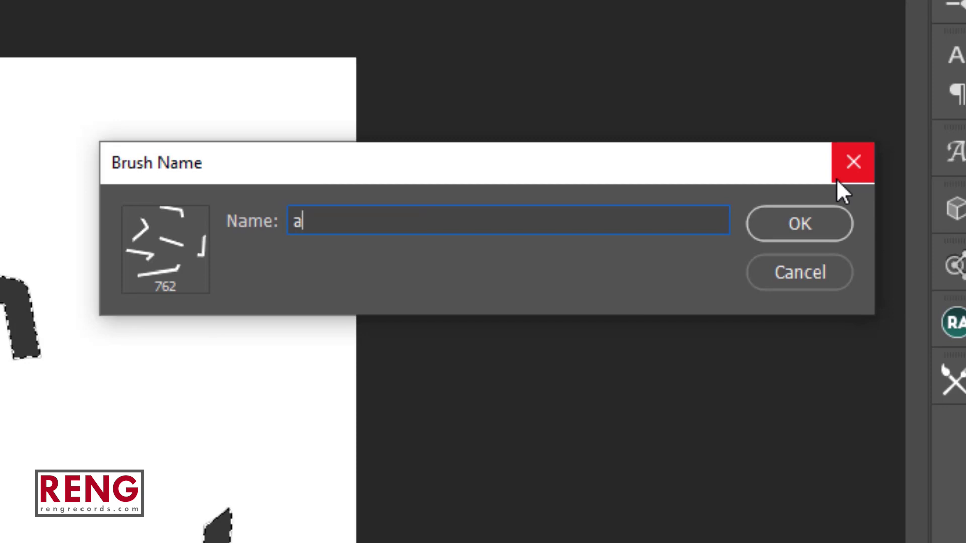
pyautogui.write('rt')
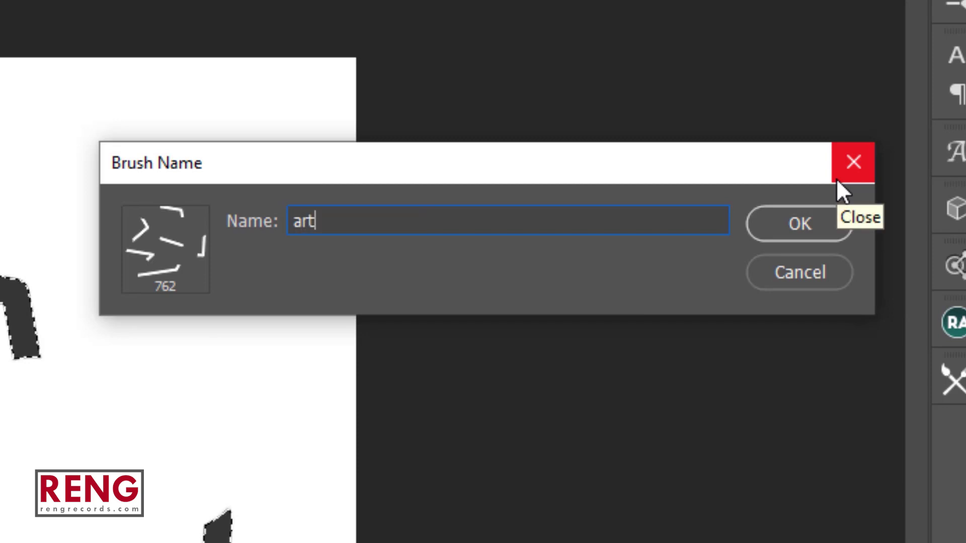
pyautogui.press('Return')
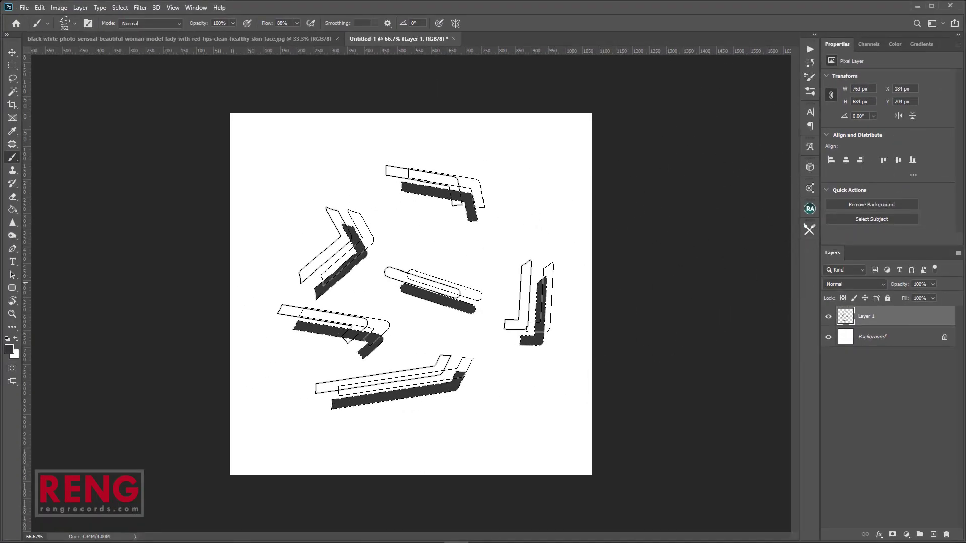
# Step: Switch to the portrait document and unlock its Background into Layer 0
pyautogui.click(231, 41)
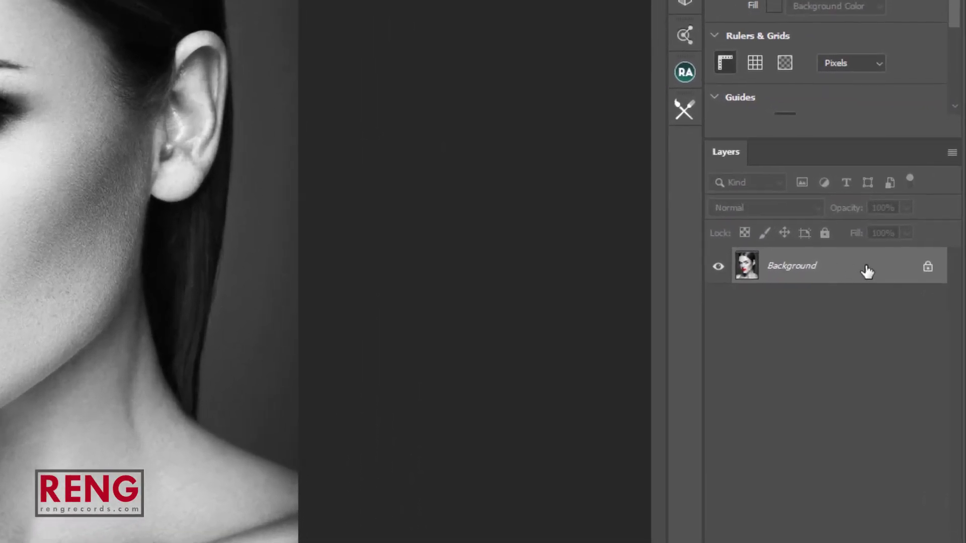
pyautogui.click(927, 267)
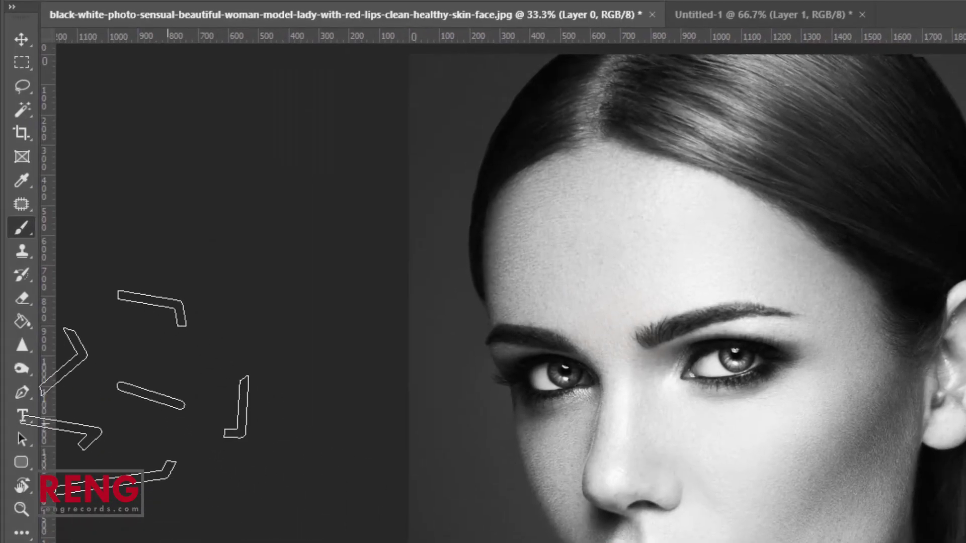
pyautogui.click(23, 181)
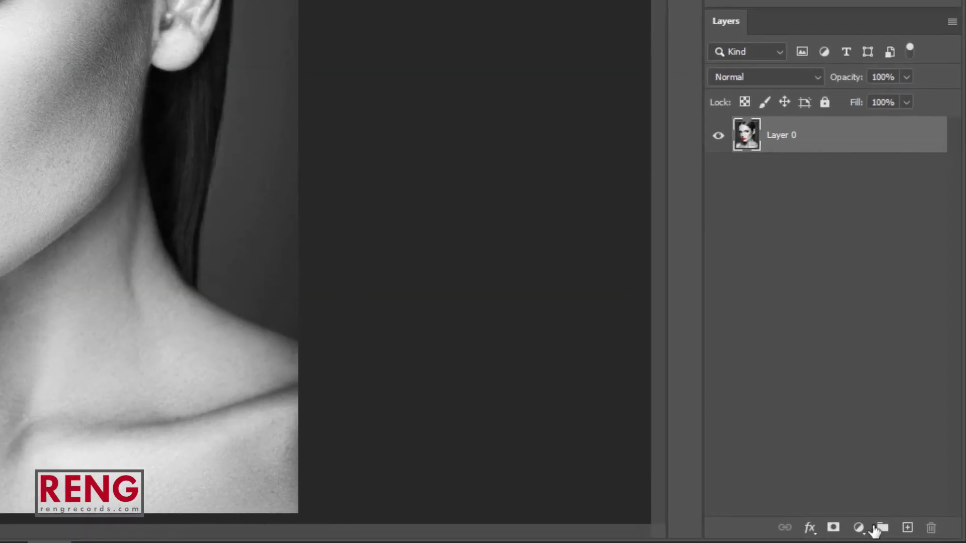
# Step: Add a #333333 Solid Color fill layer and move it below Layer 0
pyautogui.click(866, 528)
pyautogui.click(887, 235)
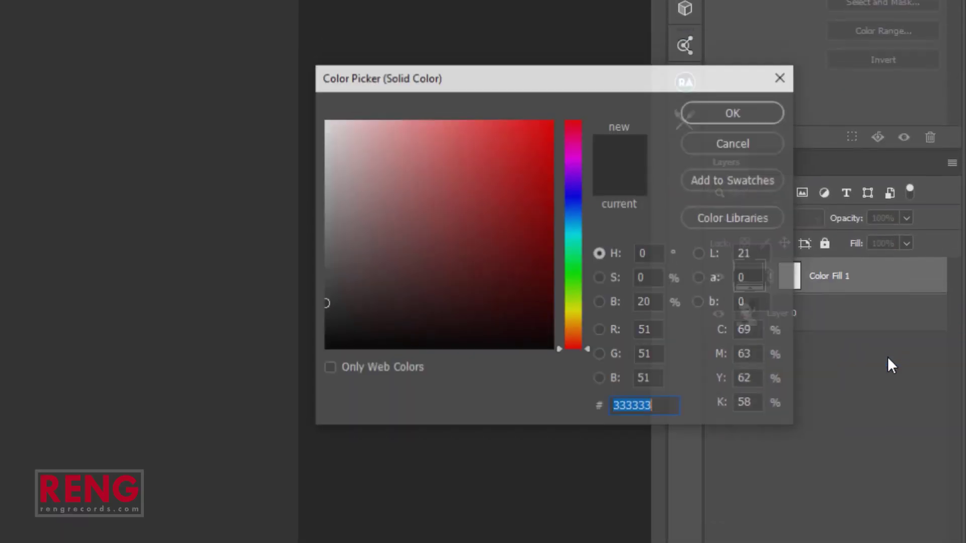
pyautogui.click(716, 132)
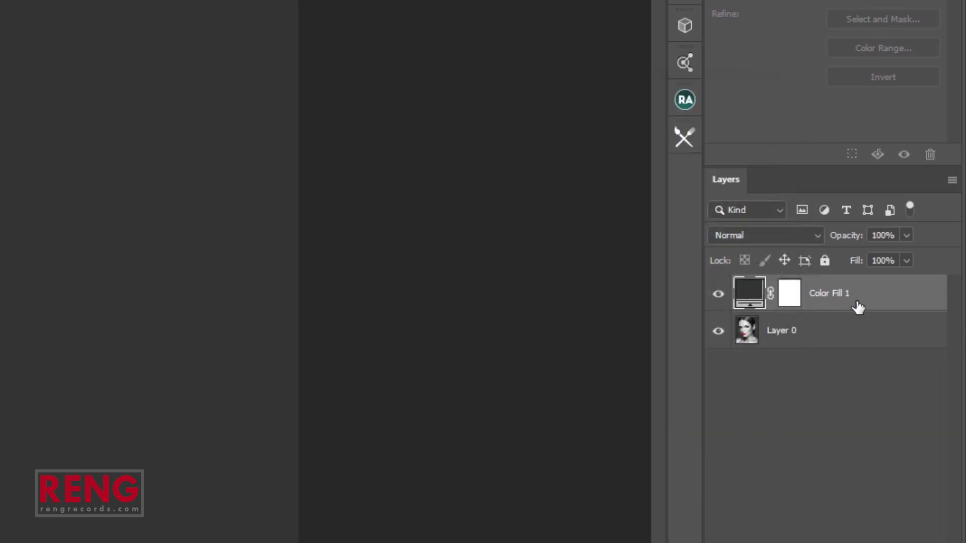
pyautogui.moveTo(874, 305); pyautogui.dragTo(878, 353)
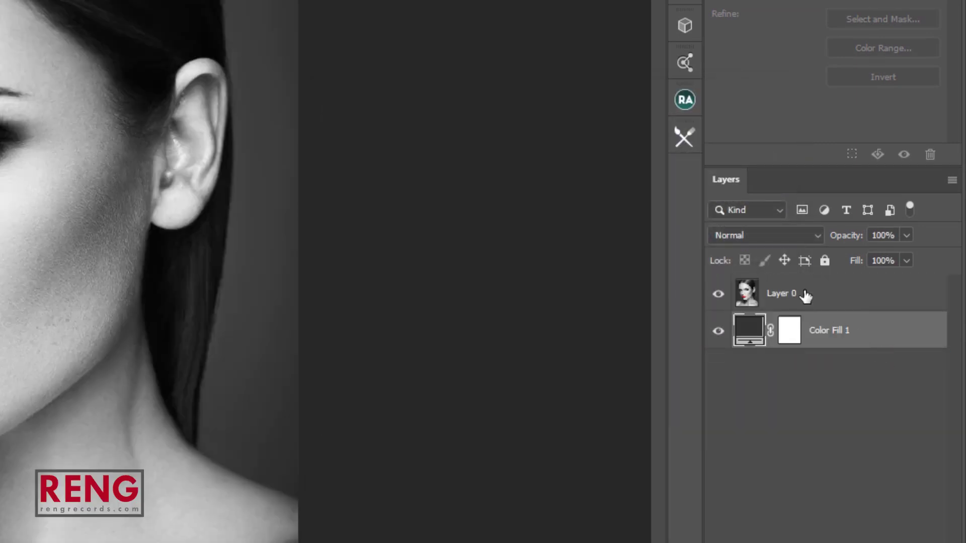
# Step: Give Layer 0 an all-black layer mask that hides the portrait
pyautogui.click(806, 297)
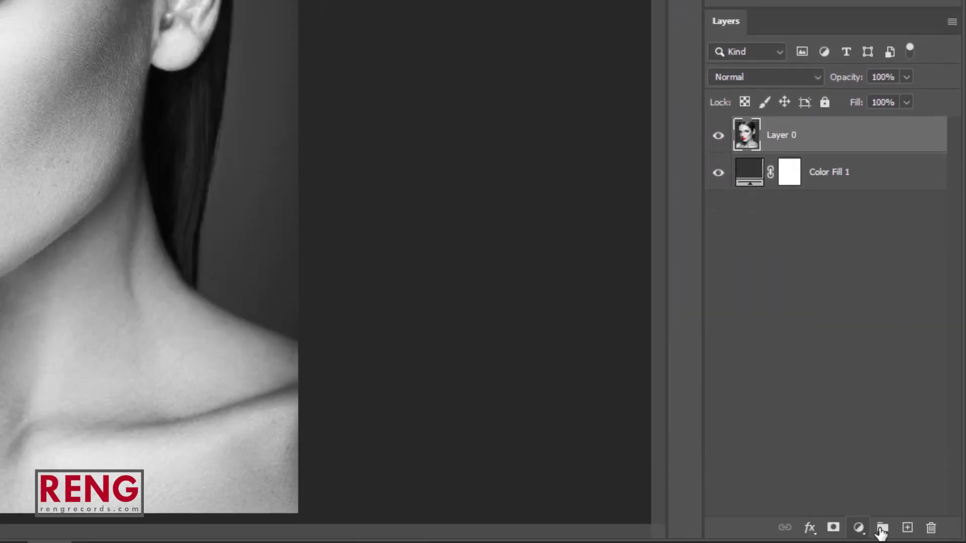
pyautogui.keyDown('alt'); pyautogui.click(833, 528); pyautogui.keyUp('alt')
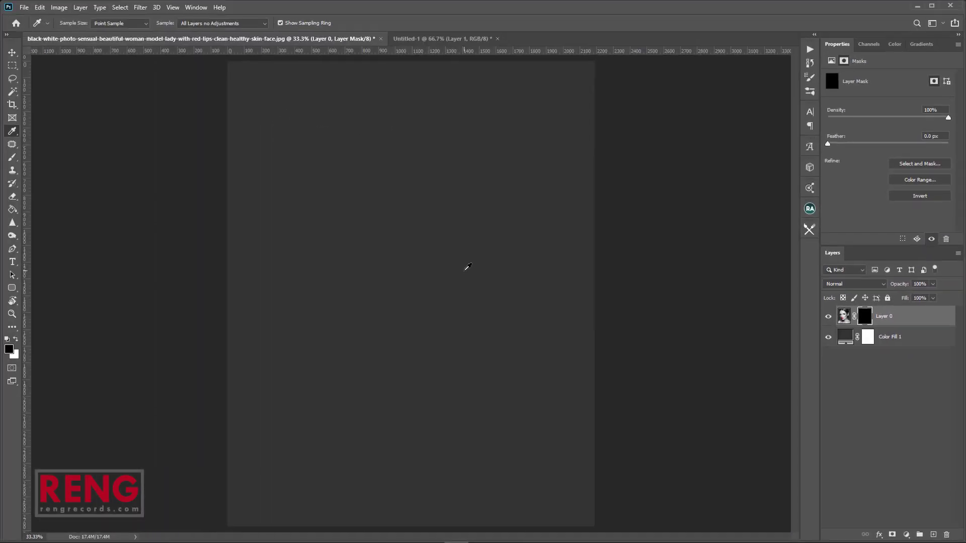
pyautogui.press('b')
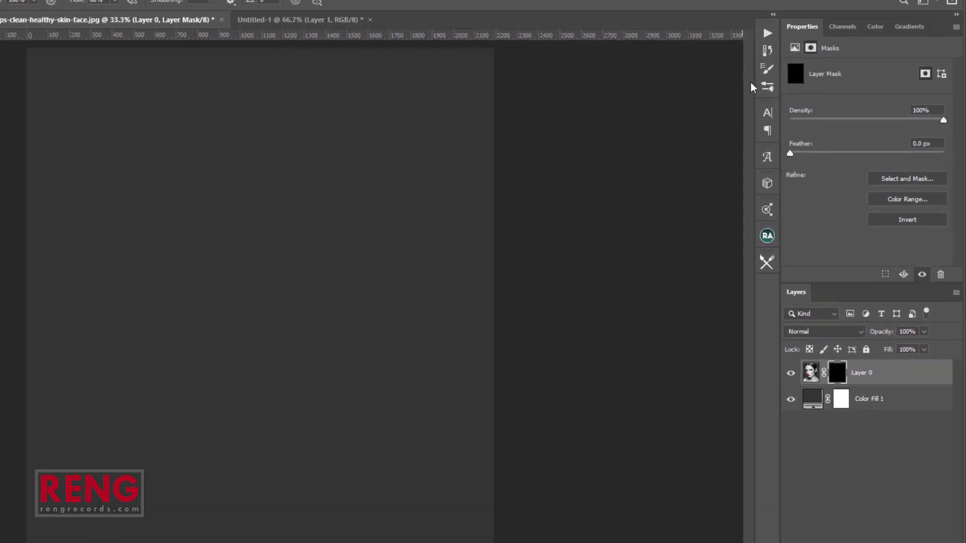
pyautogui.click(729, 60)
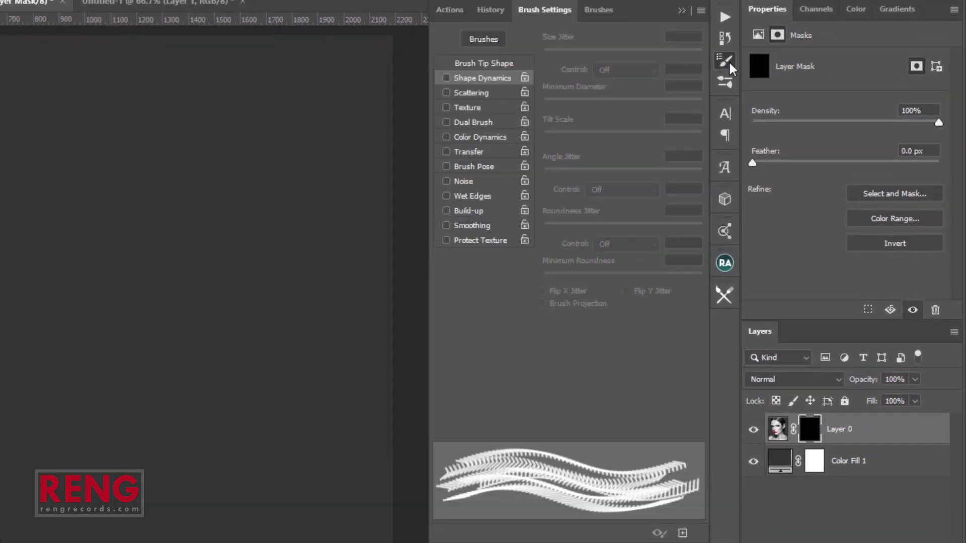
# Step: Use the art fragment brush tip with 44% spacing at 416 px
pyautogui.click(473, 62)
pyautogui.moveTo(550, 408); pyautogui.dragTo(578, 409)
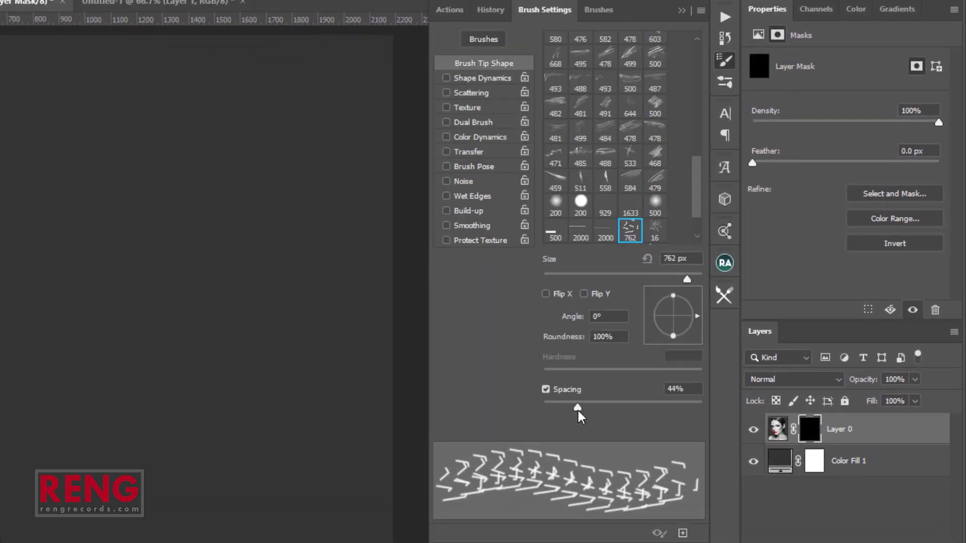
pyautogui.moveTo(687, 279); pyautogui.dragTo(677, 280)
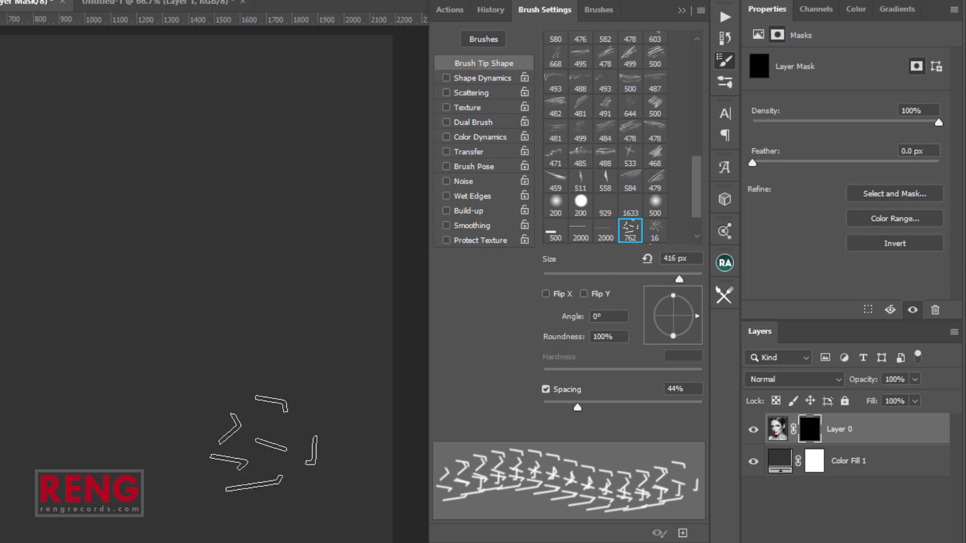
# Step: Enable Shape Dynamics: 46% angle jitter on Pen Pressure, 38% roundness jitter on Pen Tilt
pyautogui.click(483, 78)
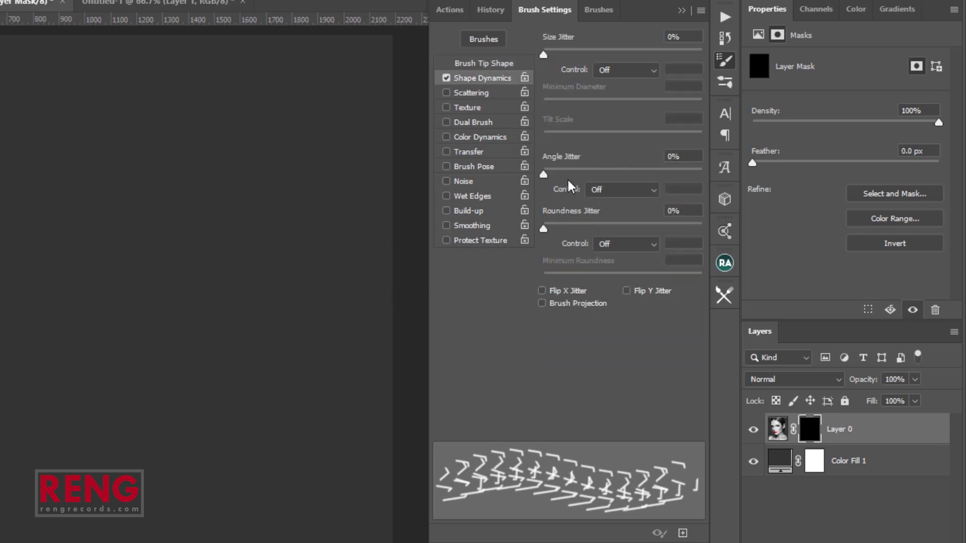
pyautogui.moveTo(560, 176); pyautogui.dragTo(609, 175)
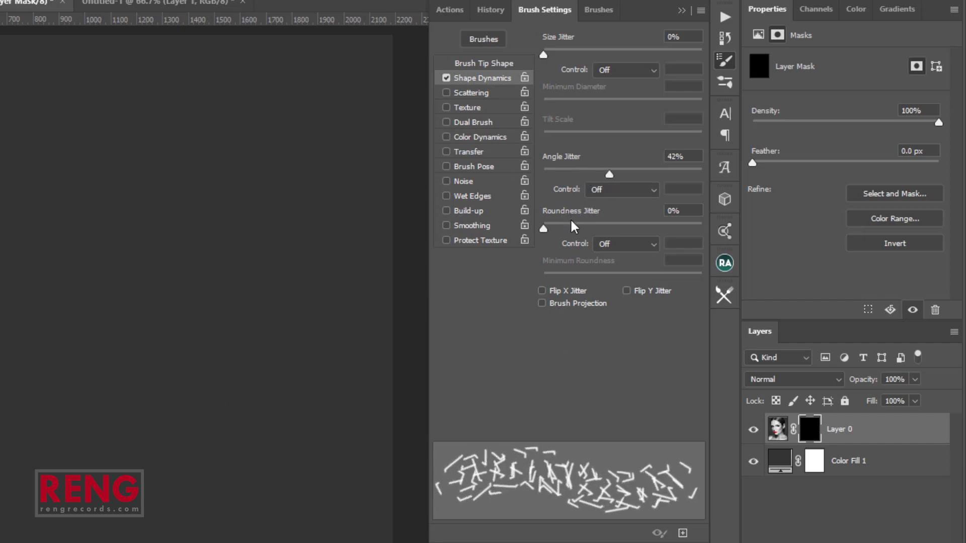
pyautogui.moveTo(573, 227); pyautogui.dragTo(604, 227)
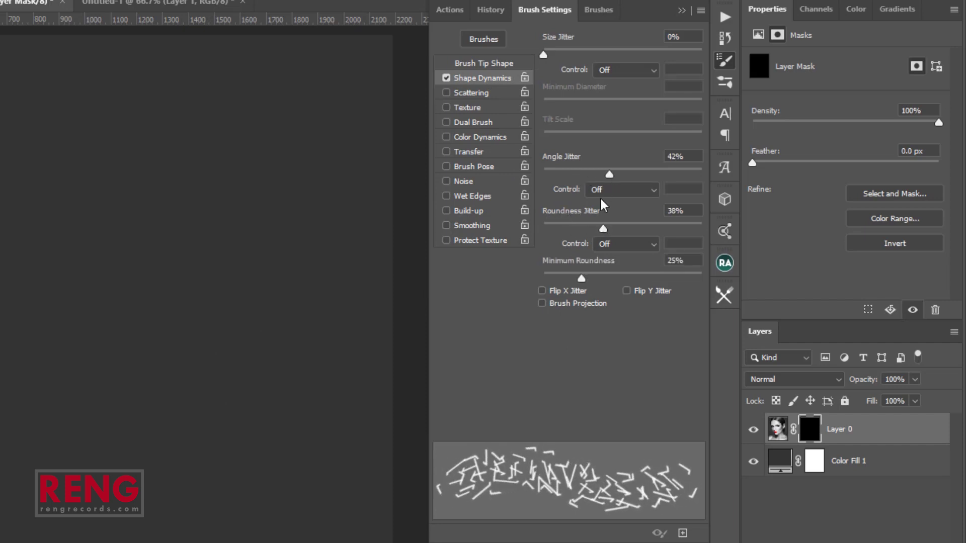
pyautogui.moveTo(609, 176); pyautogui.dragTo(616, 175)
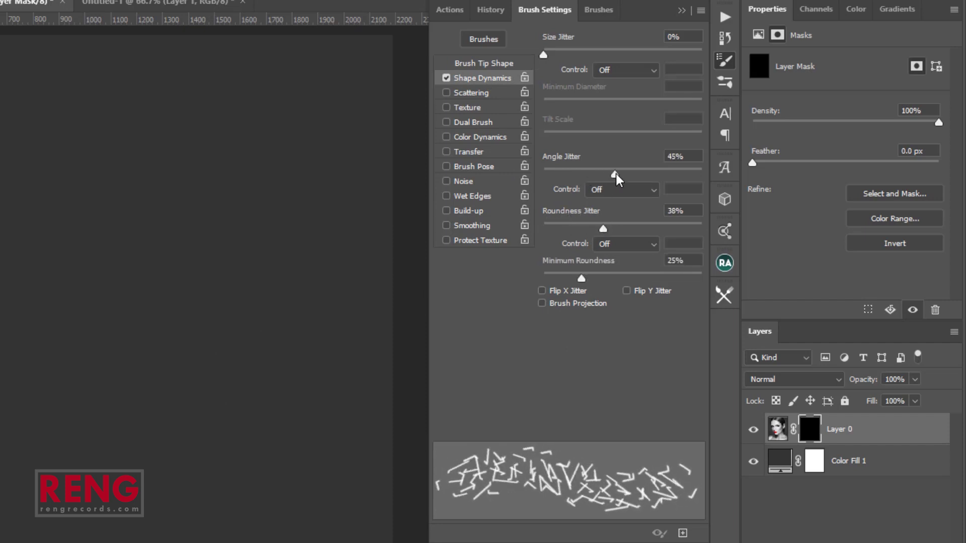
pyautogui.click(643, 192)
pyautogui.click(639, 241)
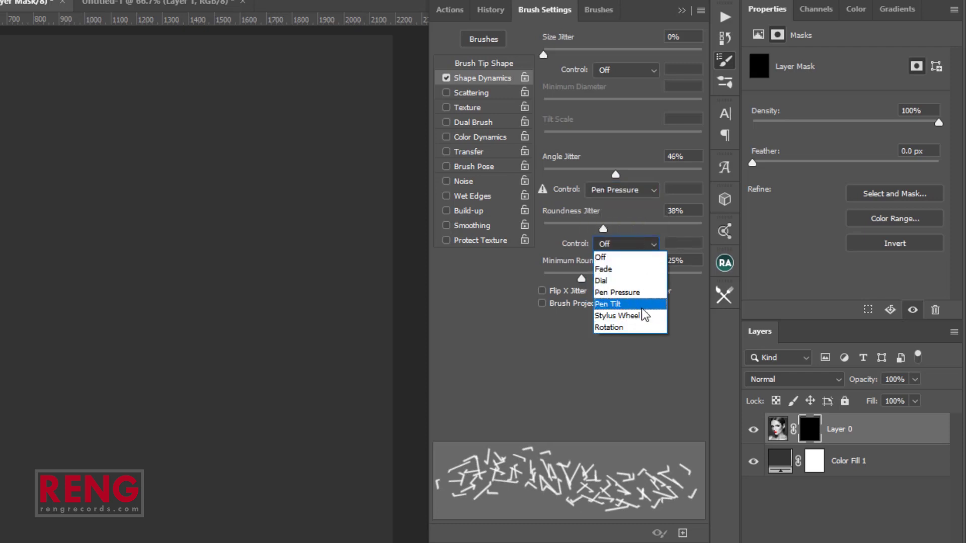
pyautogui.click(639, 308)
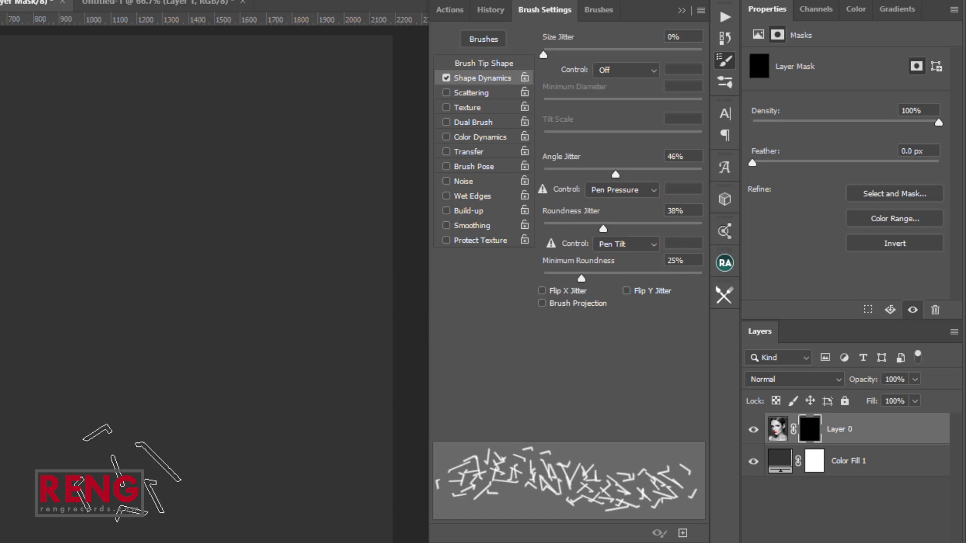
pyautogui.click(814, 437)
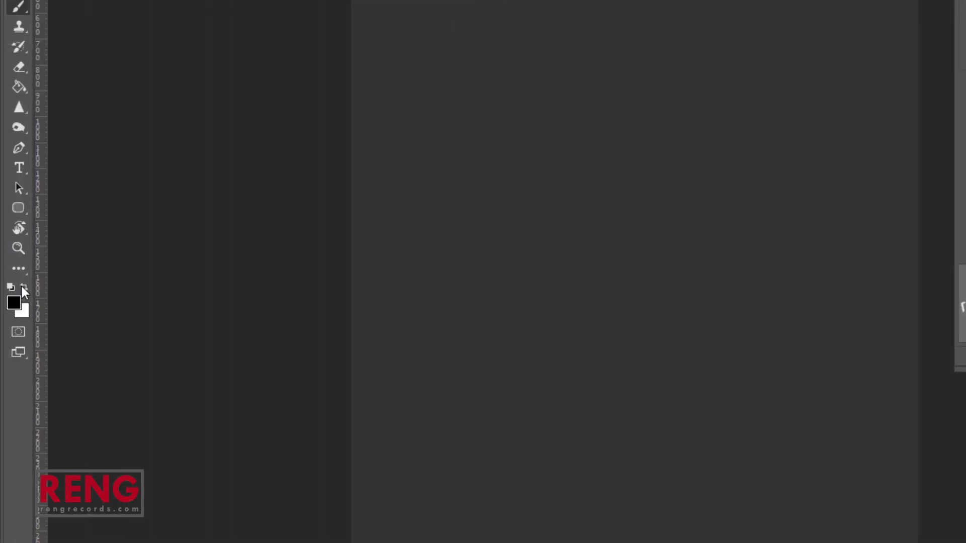
# Step: Paint white on the mask to reveal the face and red lips in fragments
pyautogui.click(25, 289)
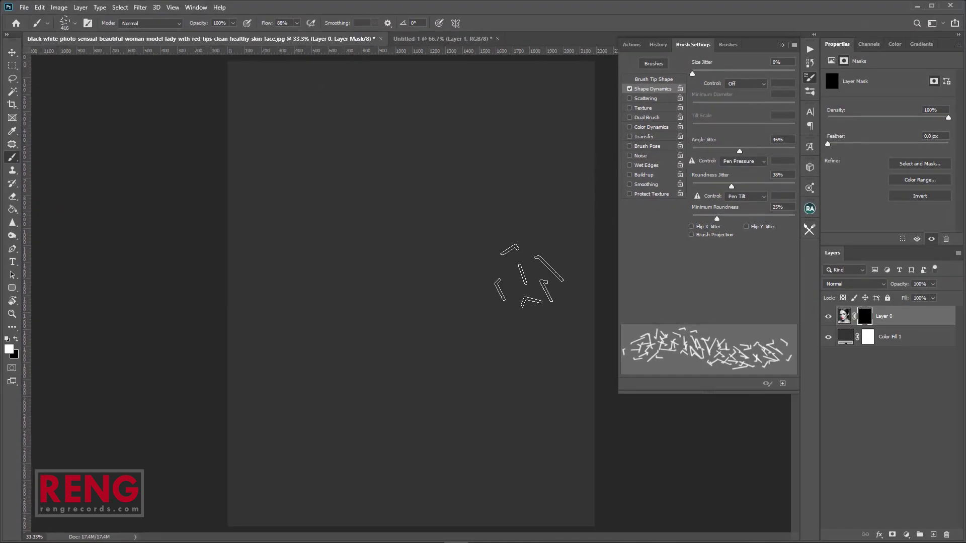
pyautogui.moveTo(539, 248)
pyautogui.mouseDown()
pyautogui.moveTo(362, 347)
pyautogui.moveTo(388, 126)
pyautogui.moveTo(472, 153)
pyautogui.moveTo(357, 433)
pyautogui.moveTo(420, 176)
pyautogui.mouseUp()
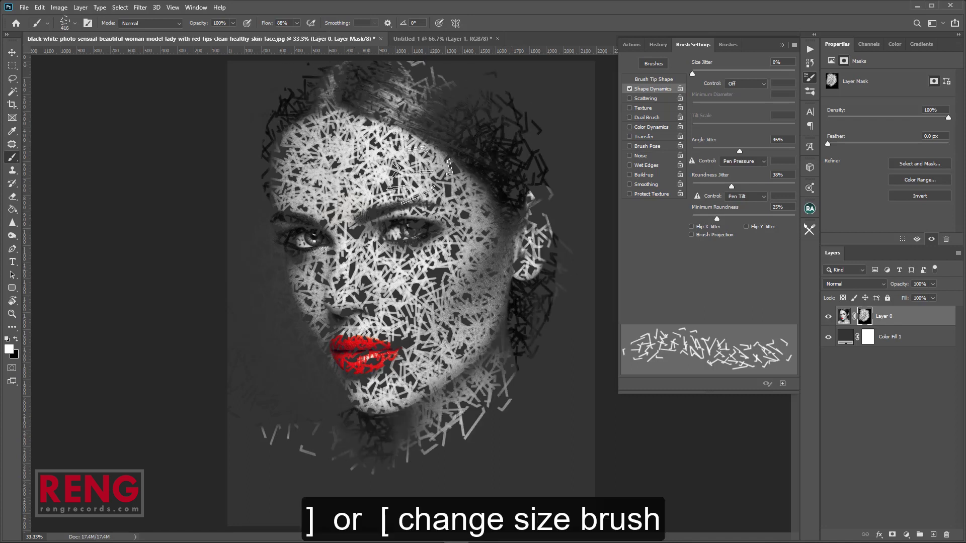
pyautogui.click(653, 79)
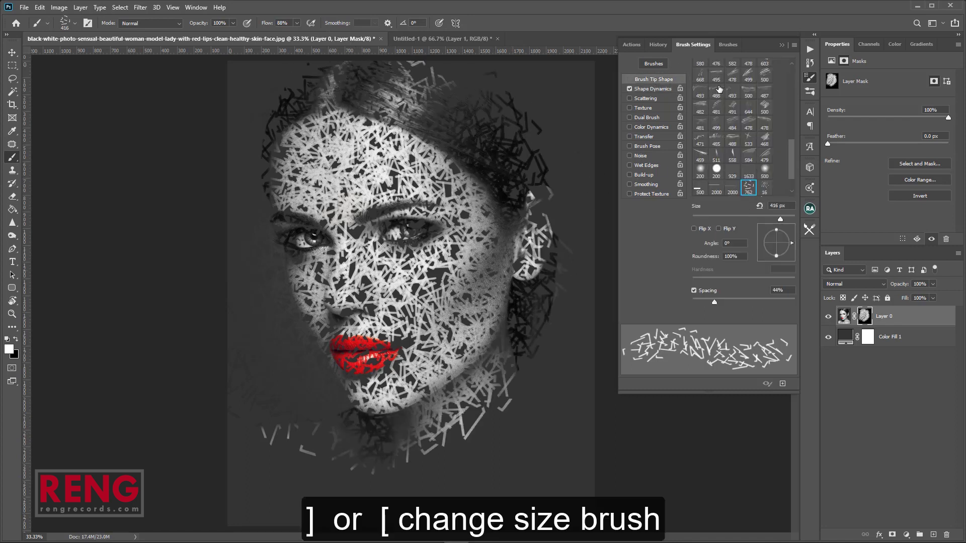
# Step: With a 259 px brush, paint fragments over neck, shoulders, hair and chin, then close Brush Settings
pyautogui.moveTo(773, 220); pyautogui.dragTo(771, 219)
pyautogui.moveTo(575, 259)
pyautogui.mouseDown()
pyautogui.moveTo(454, 488)
pyautogui.moveTo(208, 431)
pyautogui.moveTo(584, 458)
pyautogui.moveTo(571, 334)
pyautogui.moveTo(518, 133)
pyautogui.moveTo(527, 111)
pyautogui.mouseUp()
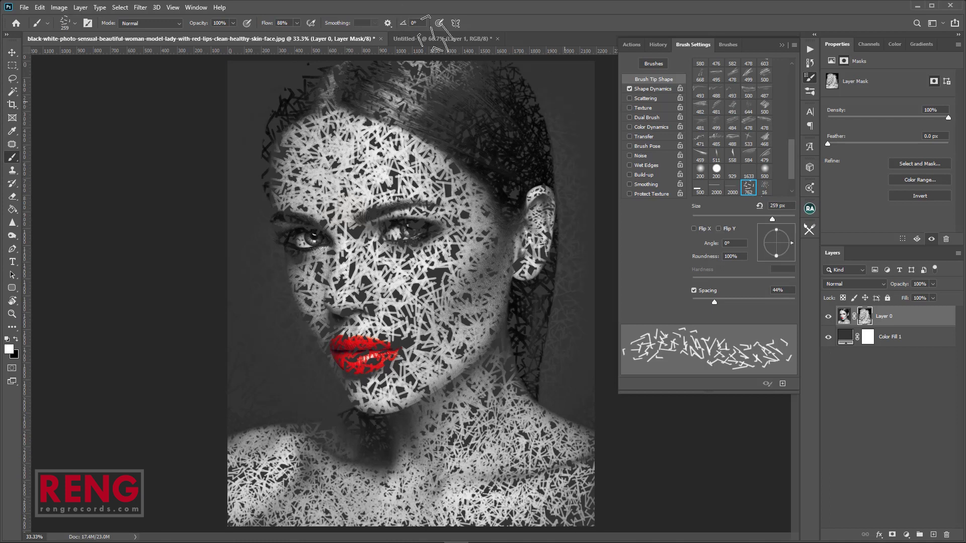
pyautogui.moveTo(314, 68); pyautogui.dragTo(254, 143)
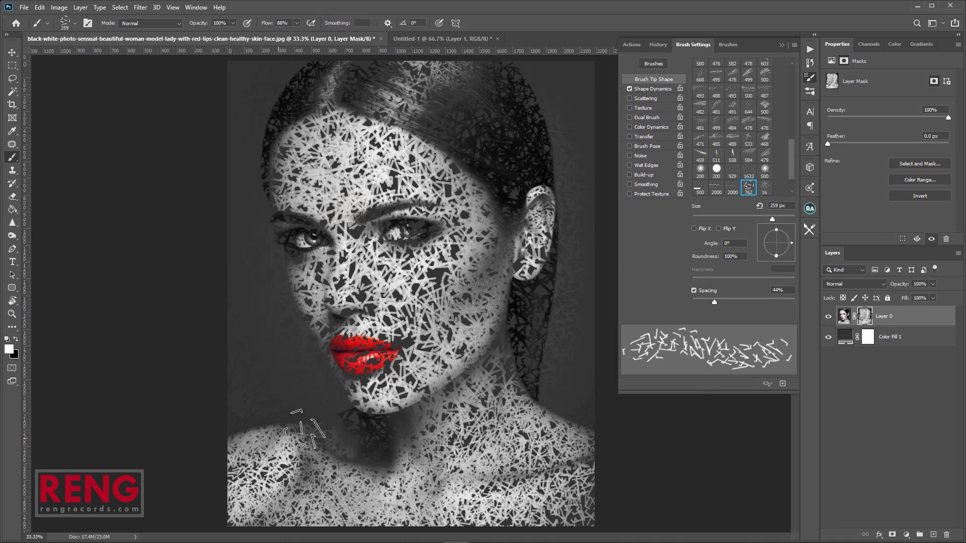
pyautogui.moveTo(417, 317); pyautogui.dragTo(425, 413)
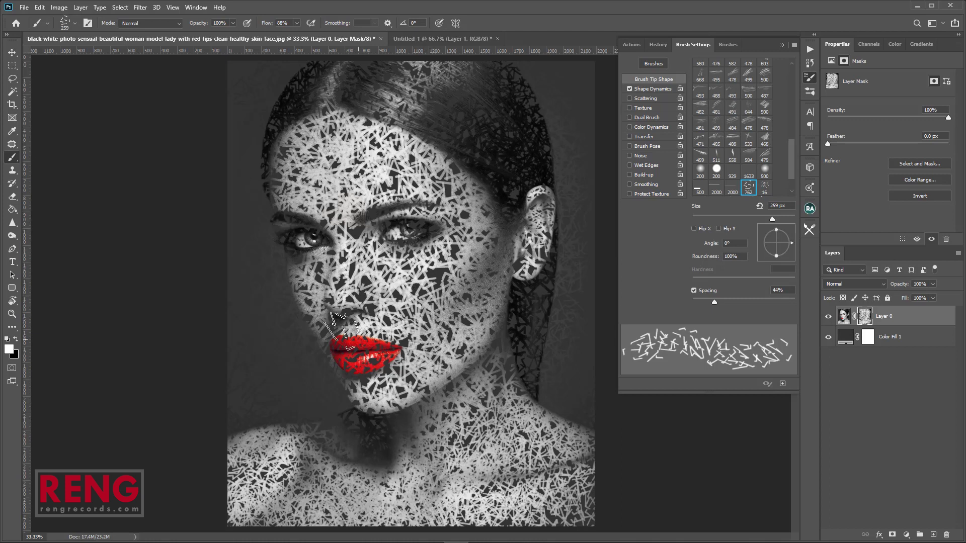
pyautogui.scroll(-2, 380, 417)
pyautogui.scroll(2, 403, 327)
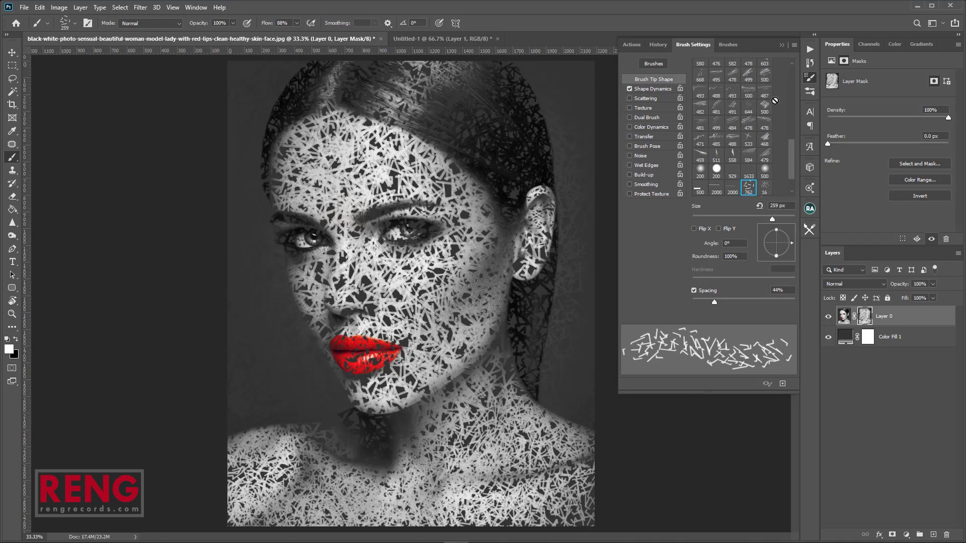
pyautogui.click(780, 45)
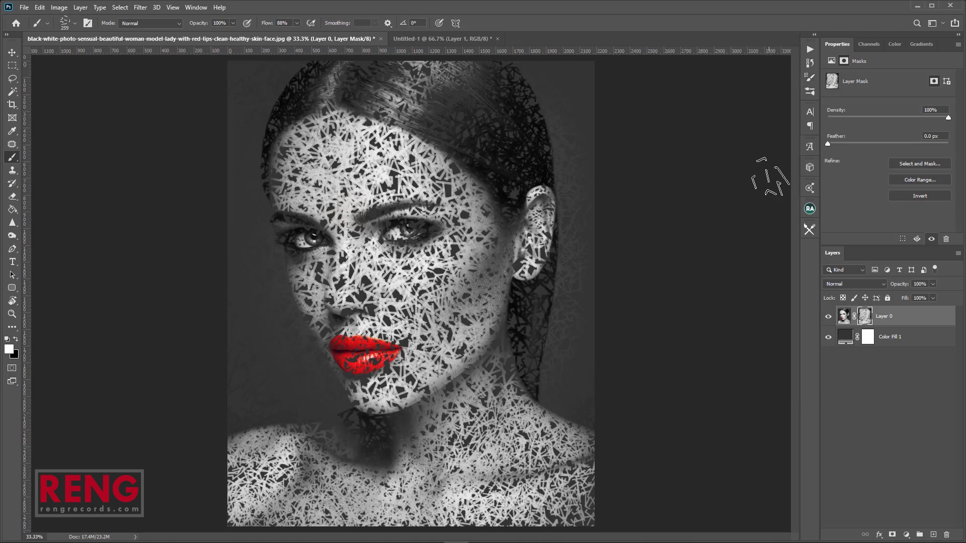